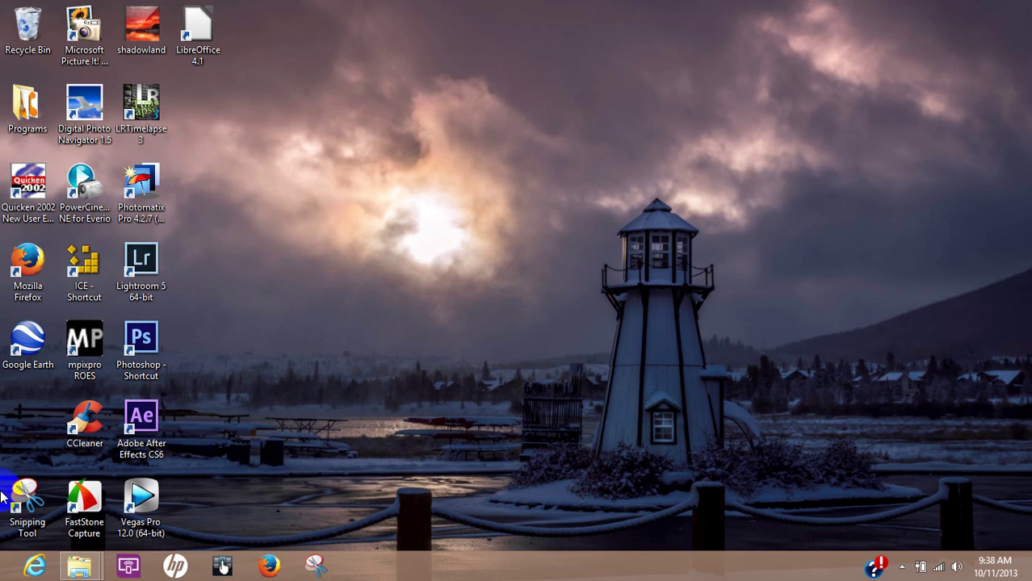
Launch Internet Explorer from the taskbar
left_click(36, 568)
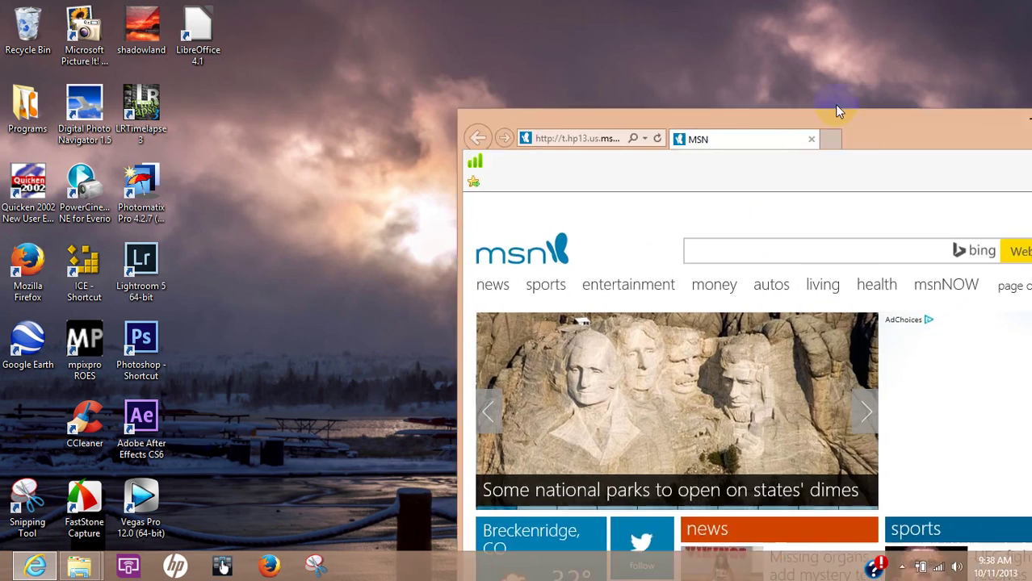
Maximize the Internet Explorer window and go to google.com from the address history
left_click_drag(836, 108, 546, 21)
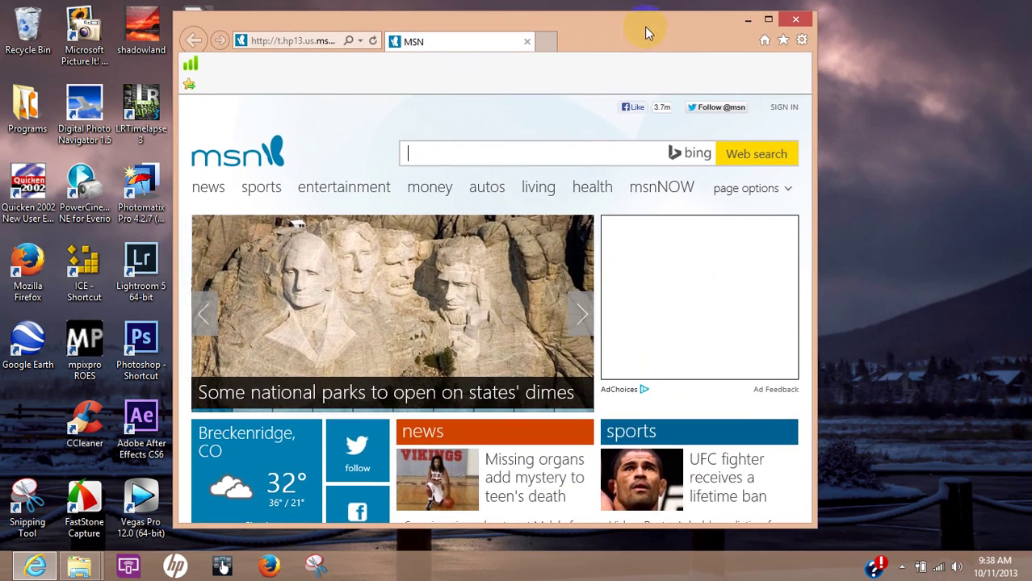
left_click(768, 18)
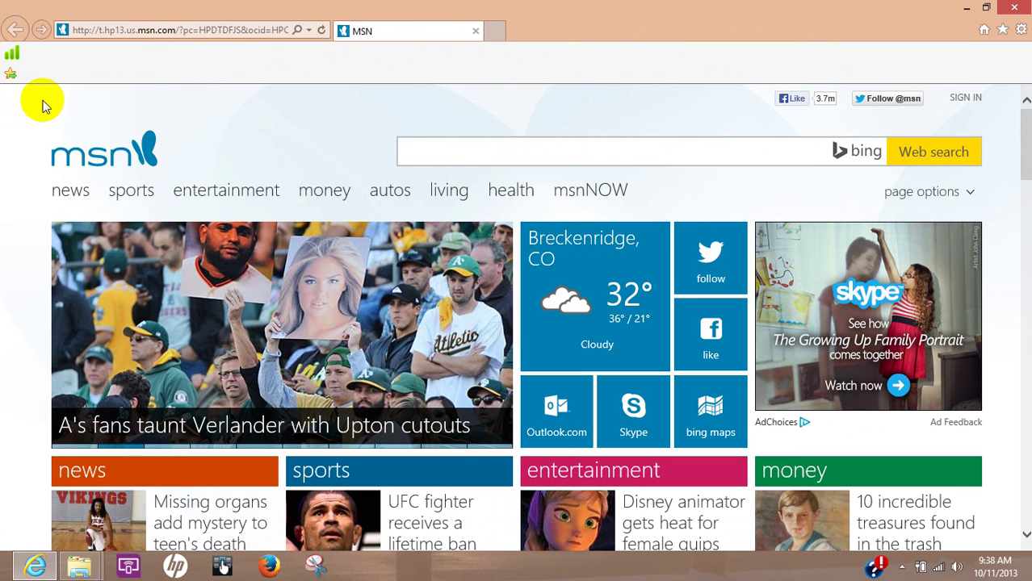
left_click(310, 33)
left_click(202, 46)
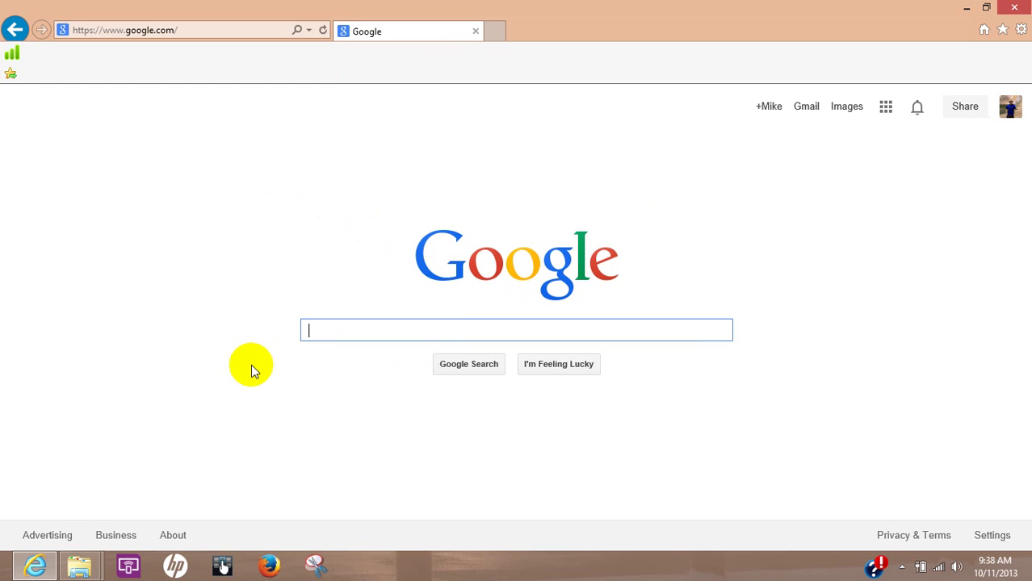
Search Google for 'google chrome download' and open the Chrome Browser download page
type("g")
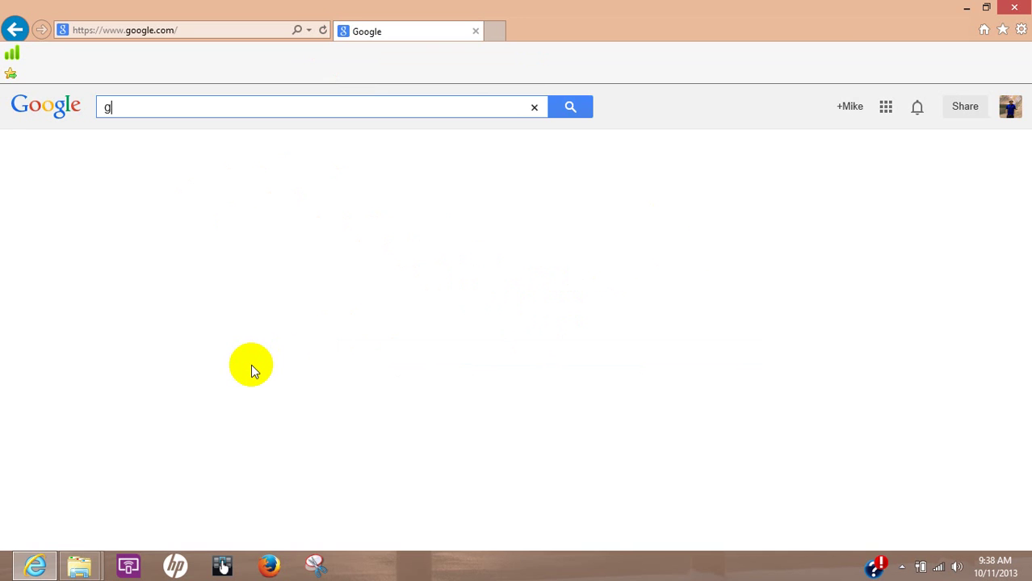
type("oog")
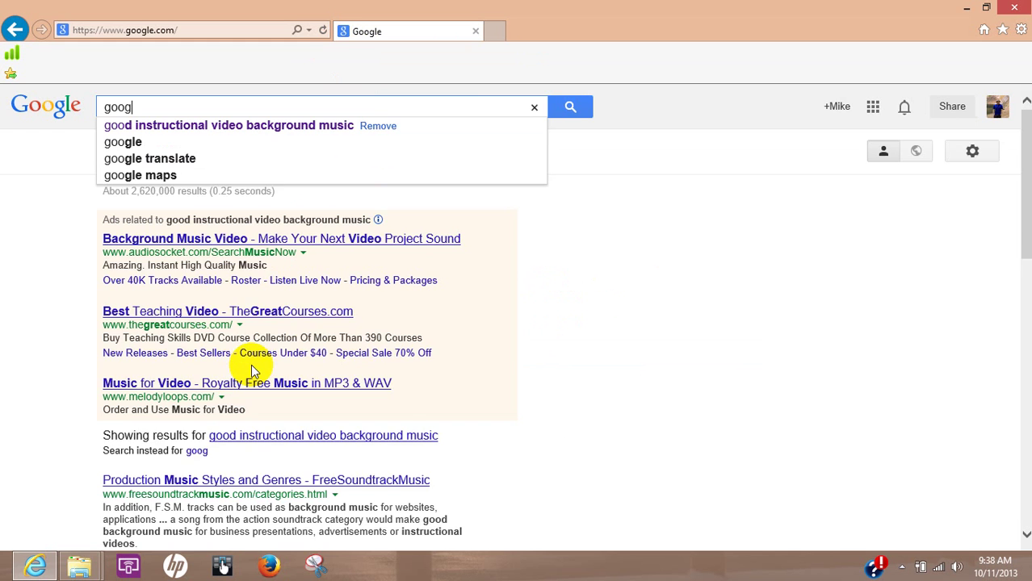
type("le chrome")
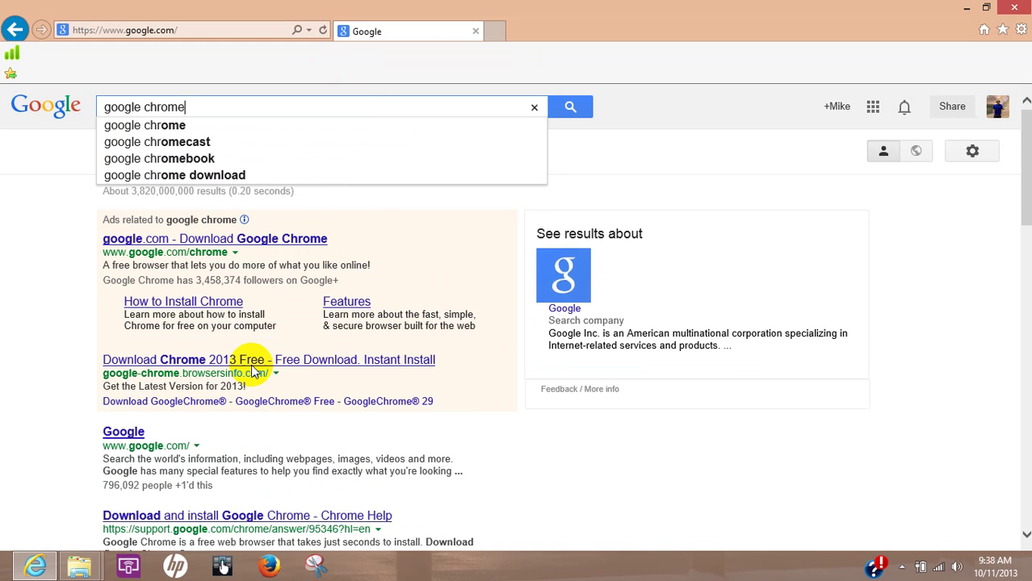
type(" downloa")
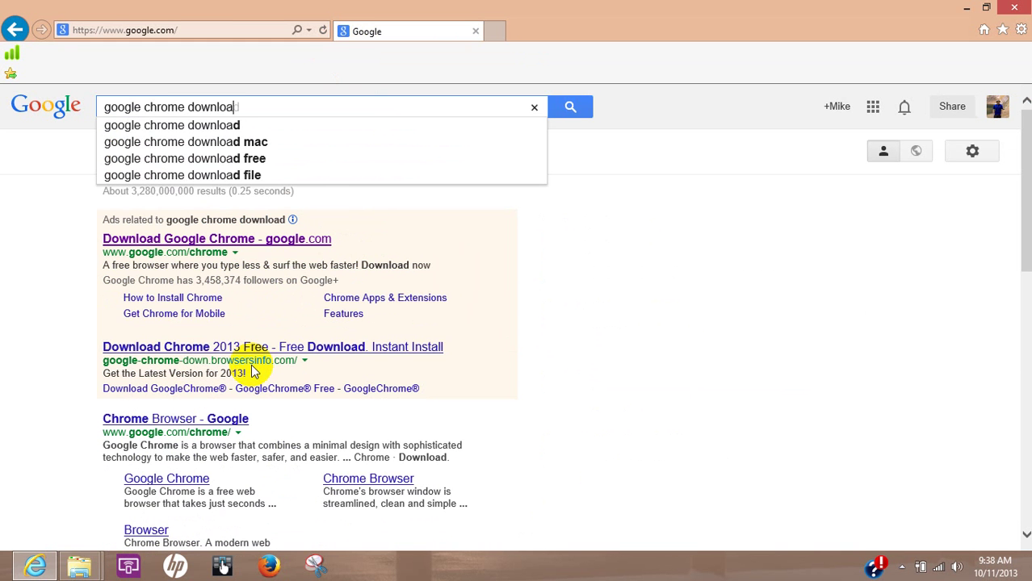
type("d")
key("Return")
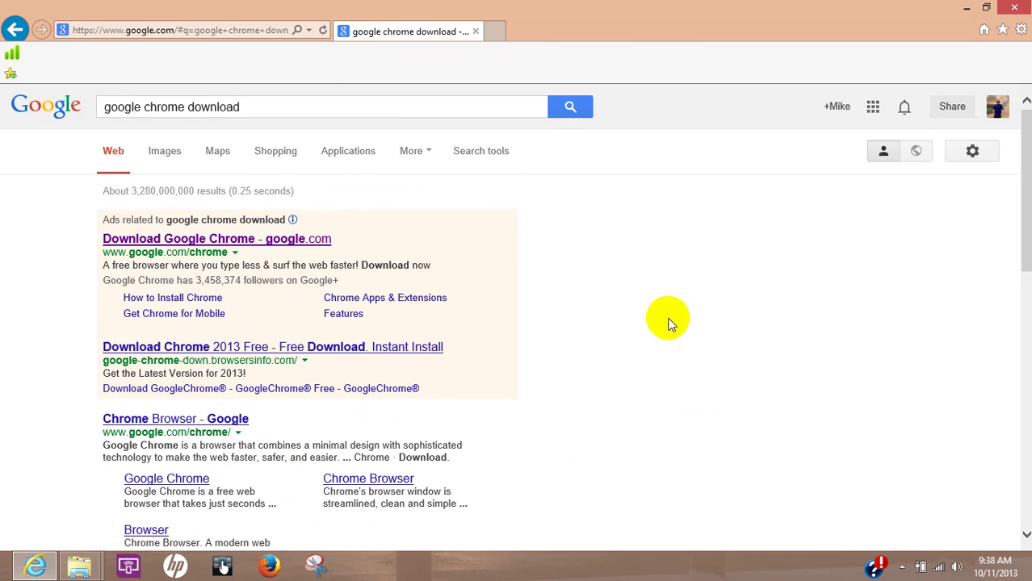
scroll(665, 319, "down", 2)
scroll(662, 320, "up", 2)
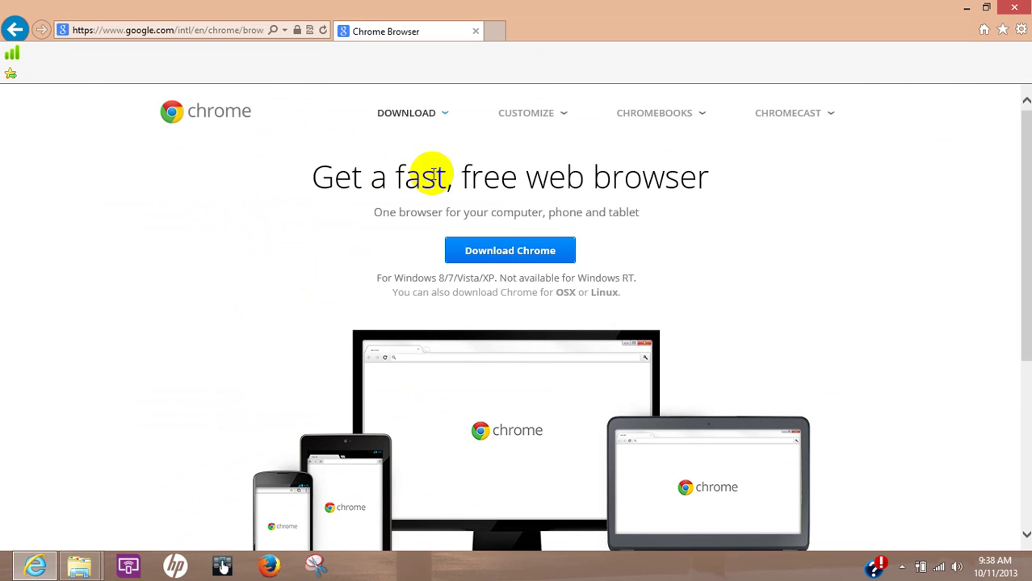
Start the Chrome download and scroll through the Terms of Service
left_click(501, 253)
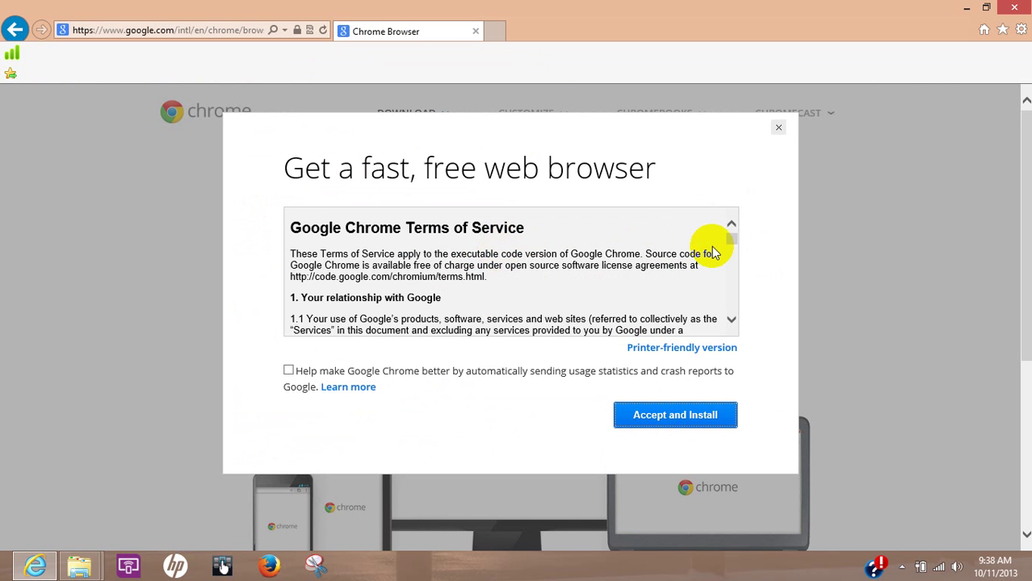
left_click_drag(730, 242, 727, 296)
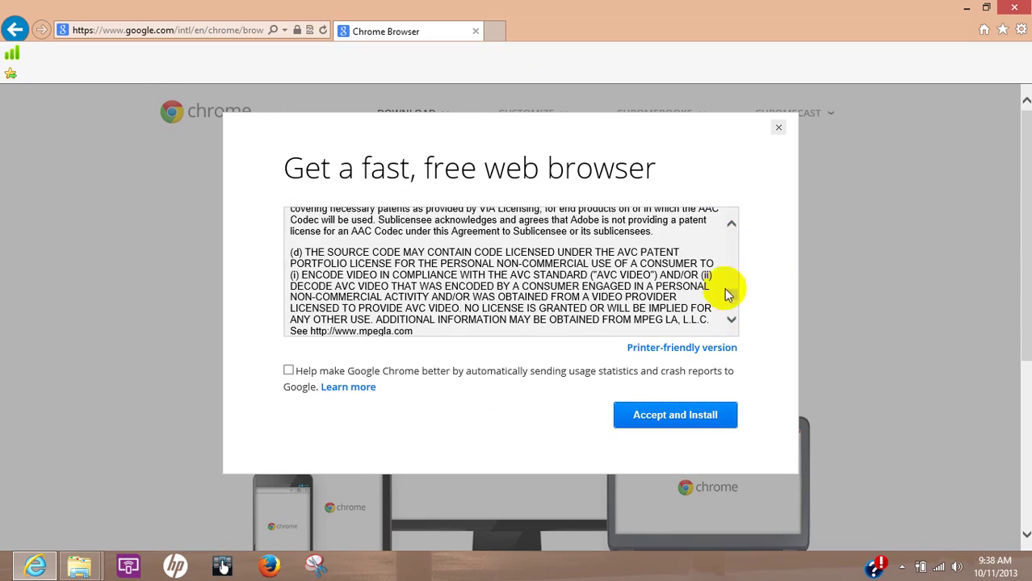
Accept the Chrome terms and let the installation finish
left_click(676, 419)
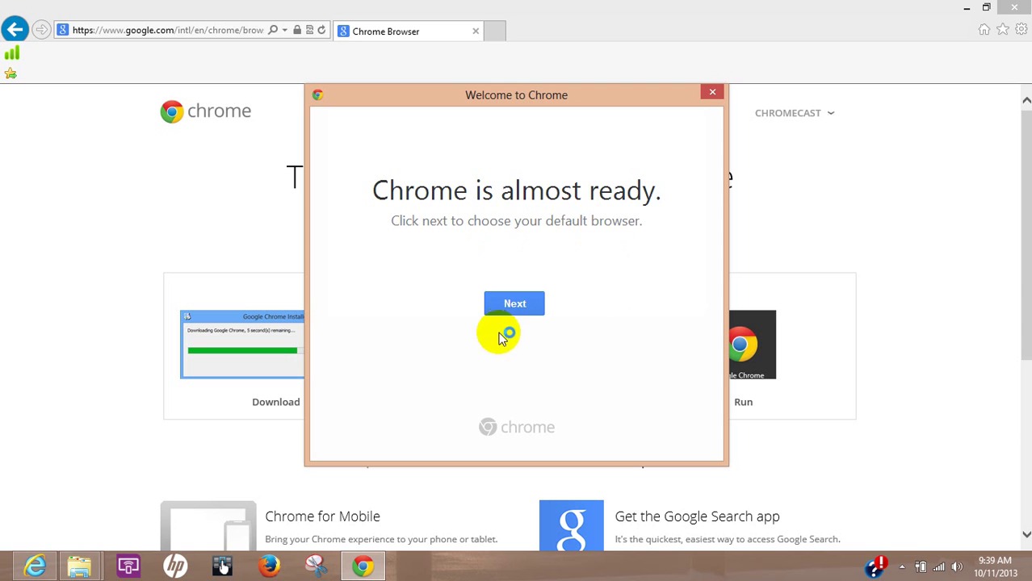
Continue past the welcome window and keep Internet Explorer as the default for links
left_click(513, 307)
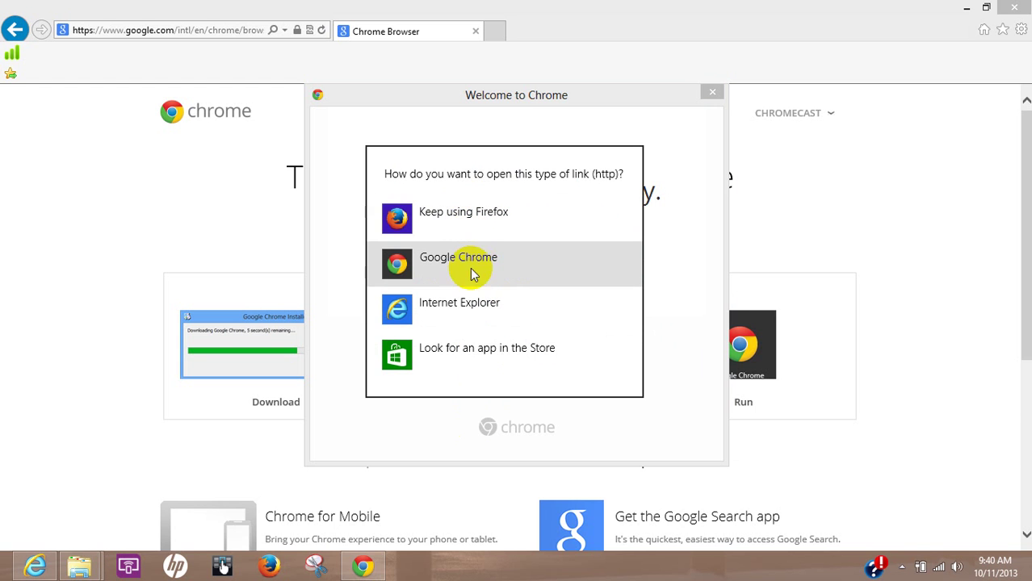
left_click(452, 311)
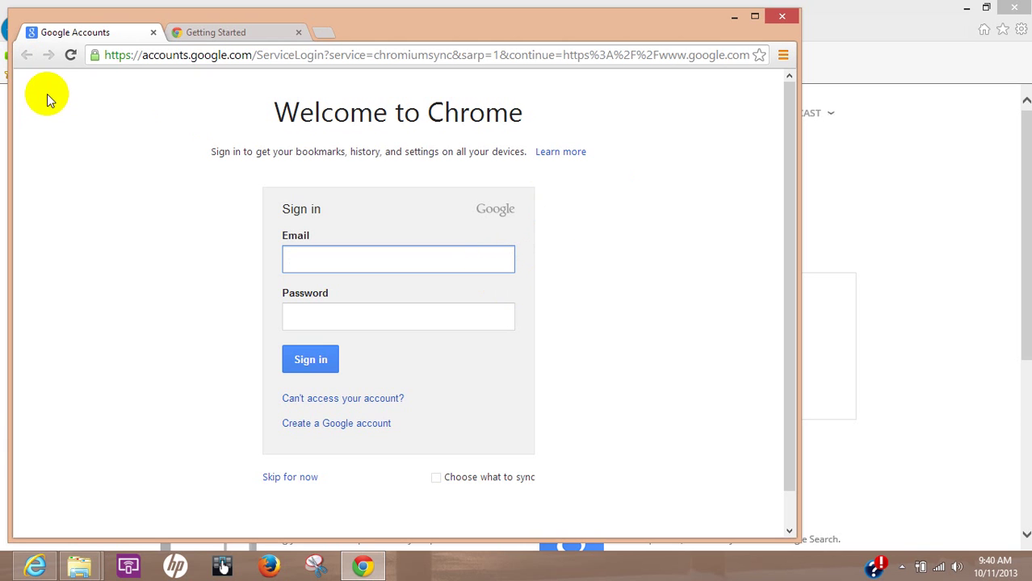
Close the Google Accounts sign-in tab and maximize the Chrome window
left_click(154, 33)
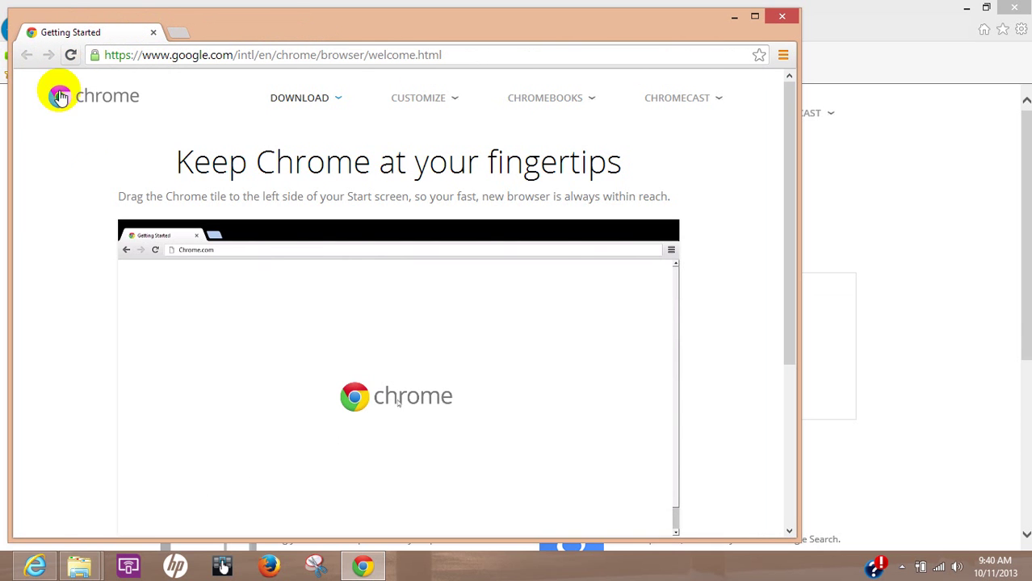
left_click(754, 16)
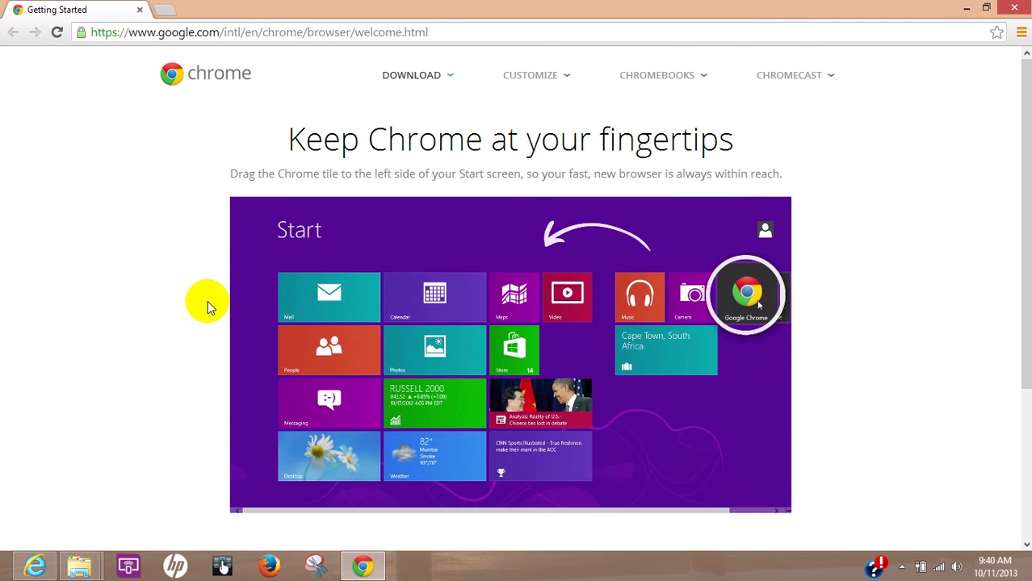
left_click(439, 32)
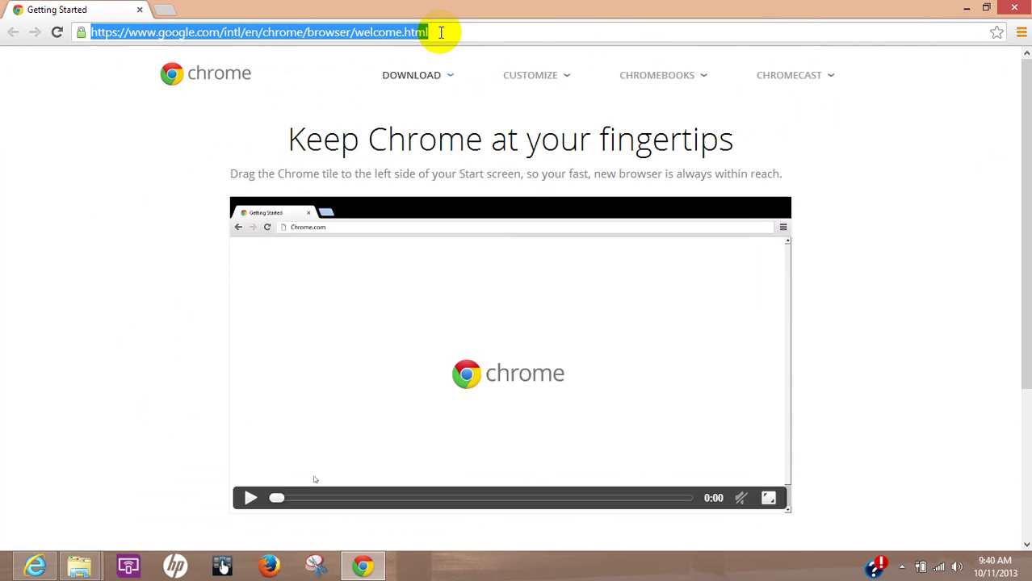
type("www.")
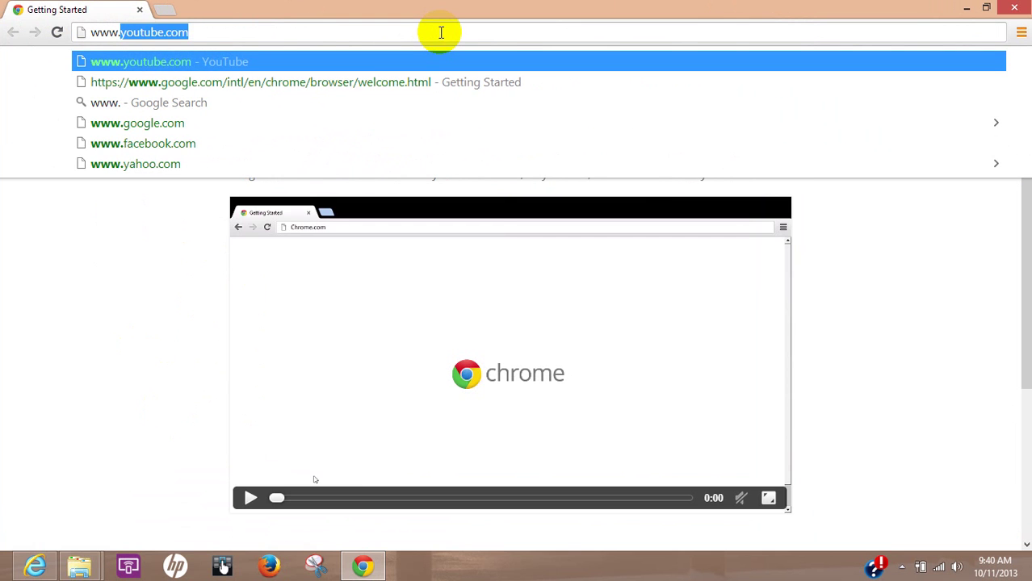
type("o")
key("BackSpace")
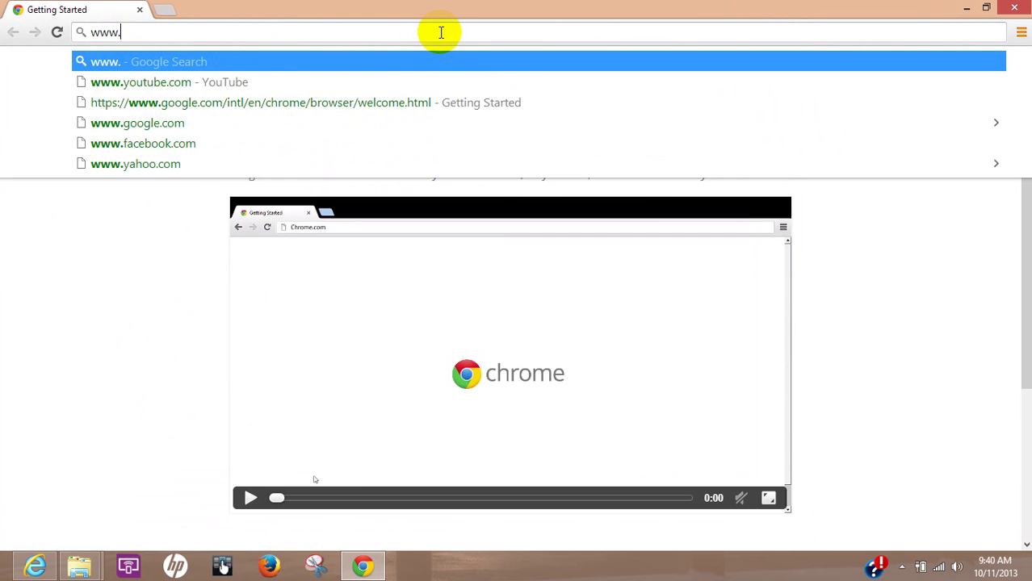
type("youtu")
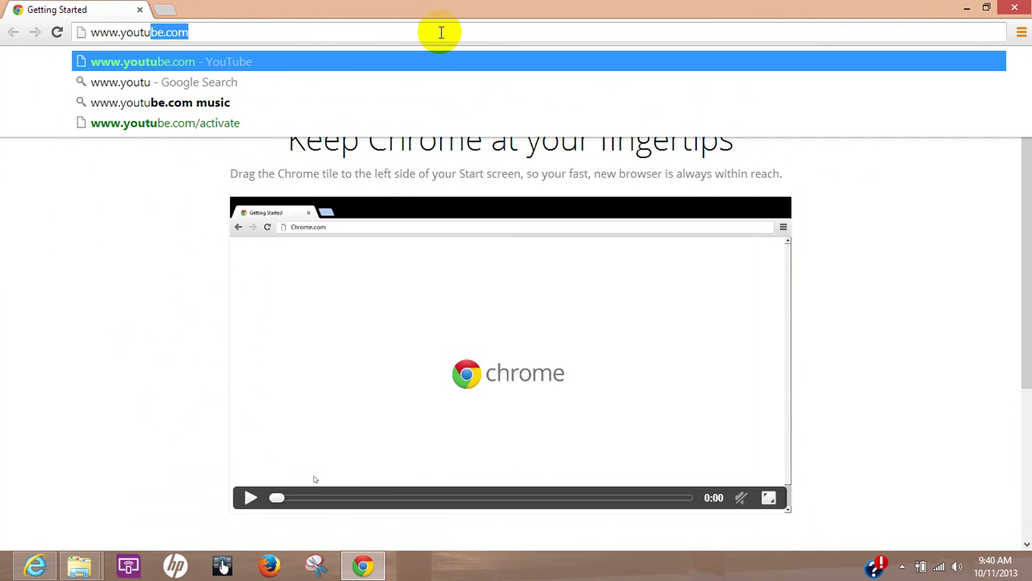
type("be.com")
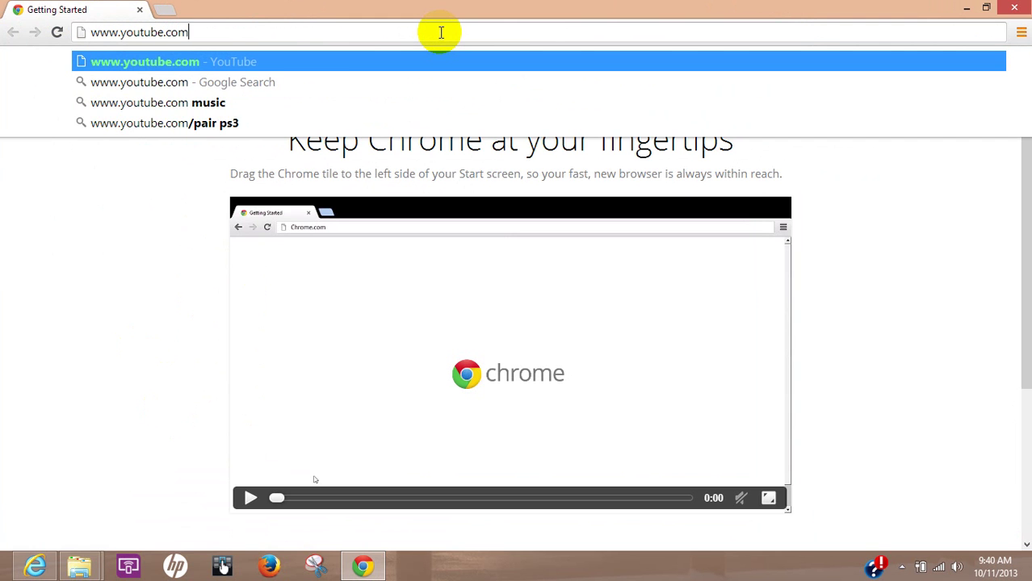
key("Return")
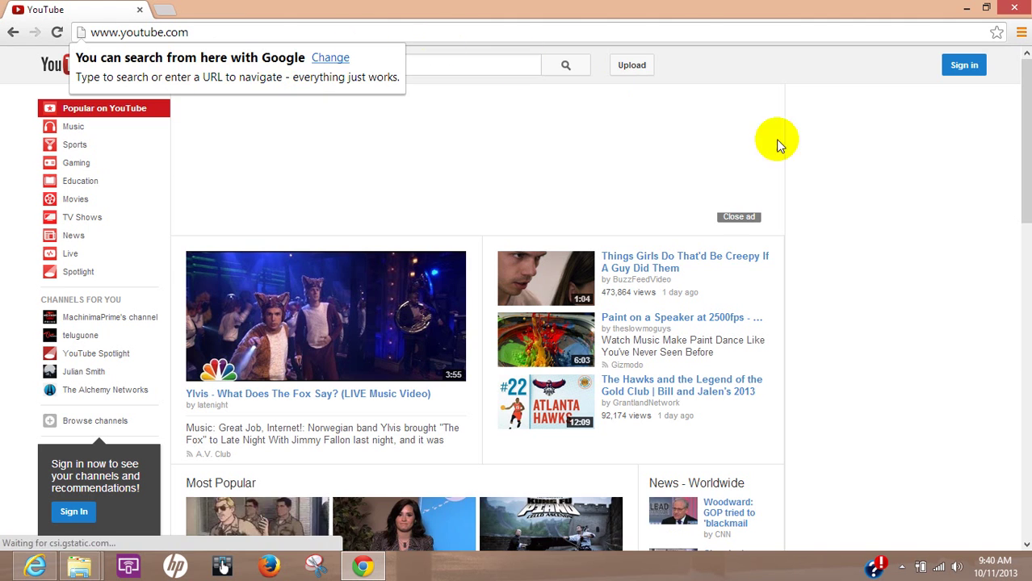
scroll(842, 289, "down", 3)
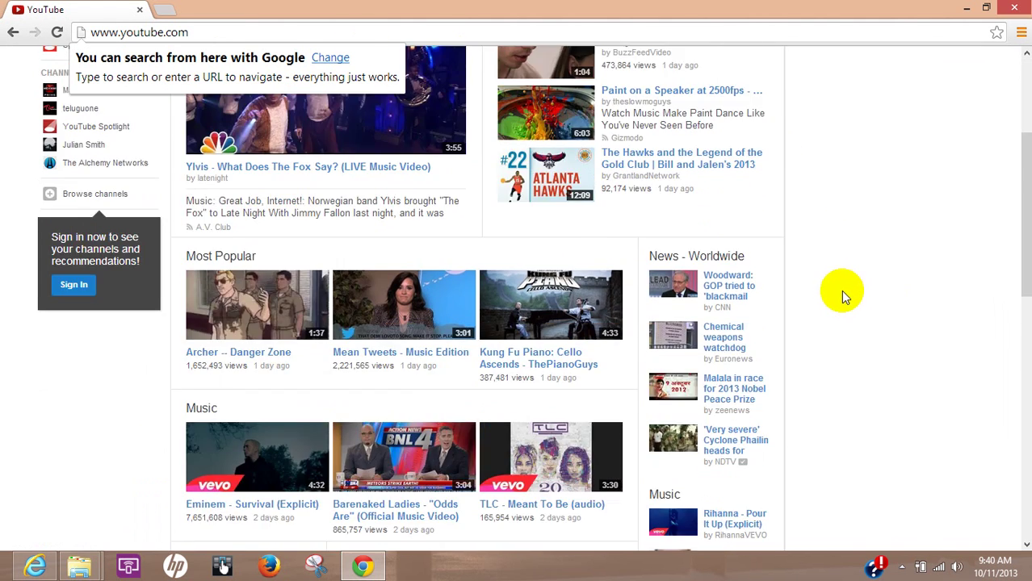
scroll(840, 290, "down", 2)
scroll(836, 295, "up", 5)
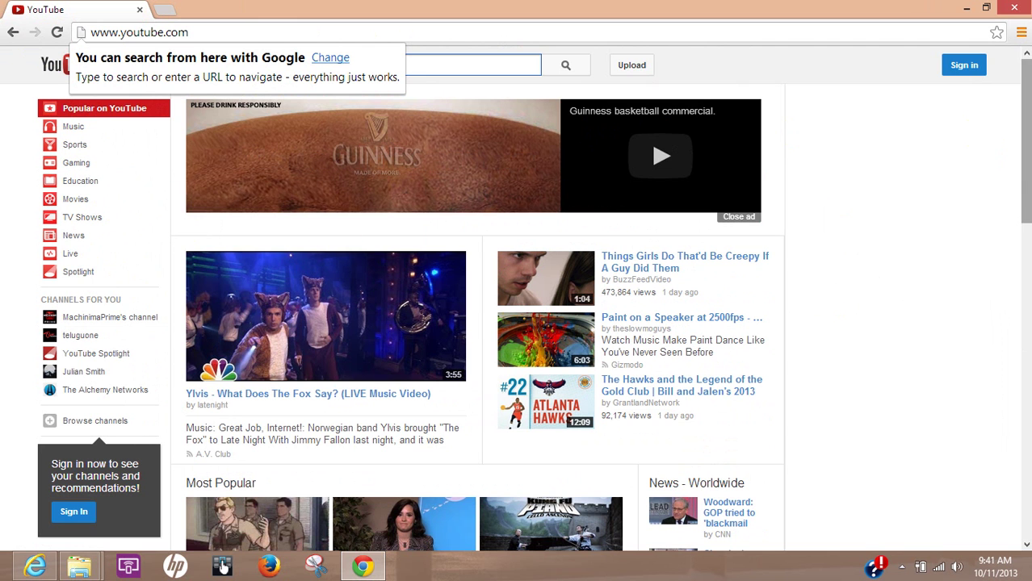
left_click(1022, 34)
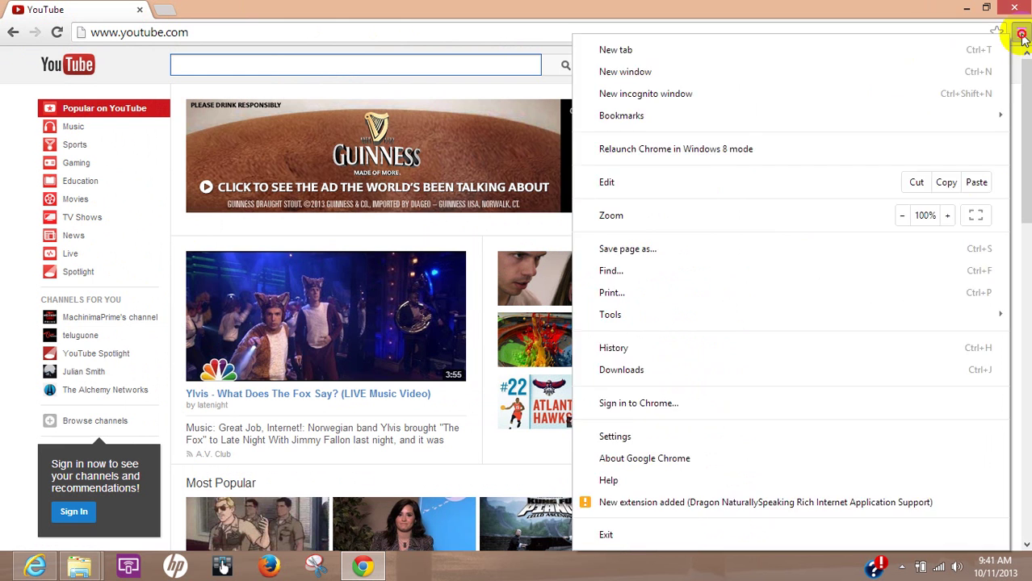
left_click(1021, 35)
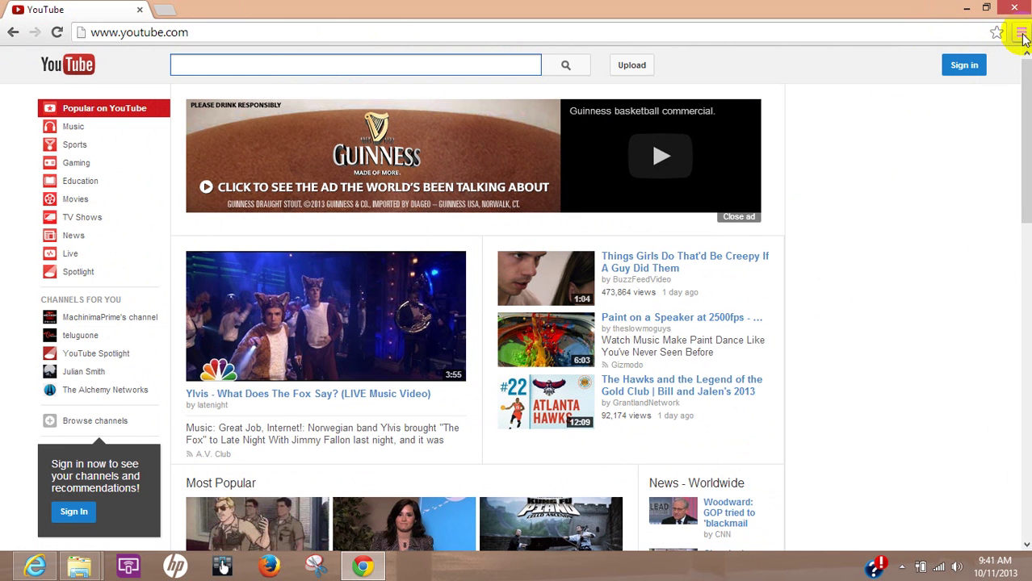
left_click(1021, 35)
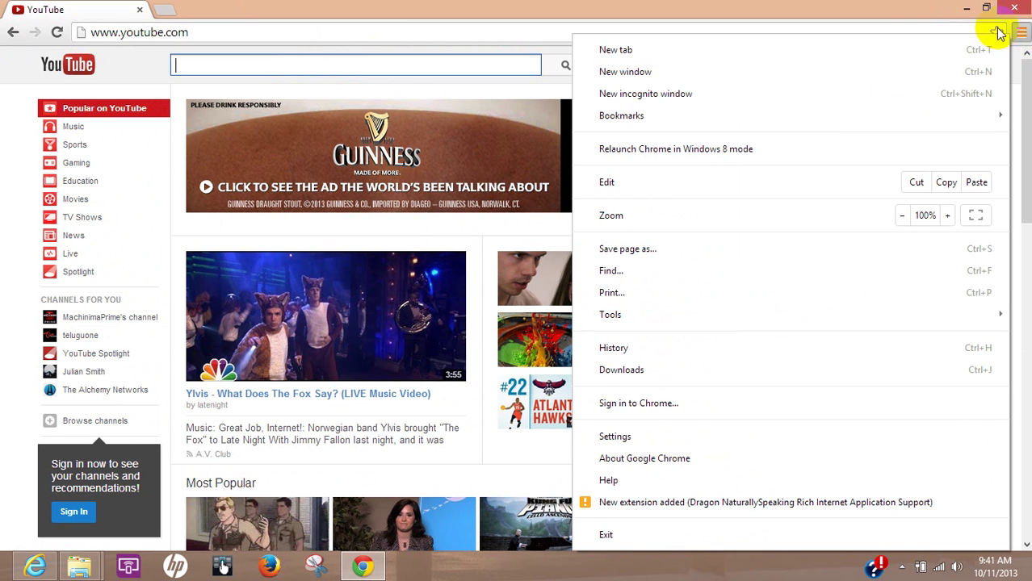
mouse_move(696, 121)
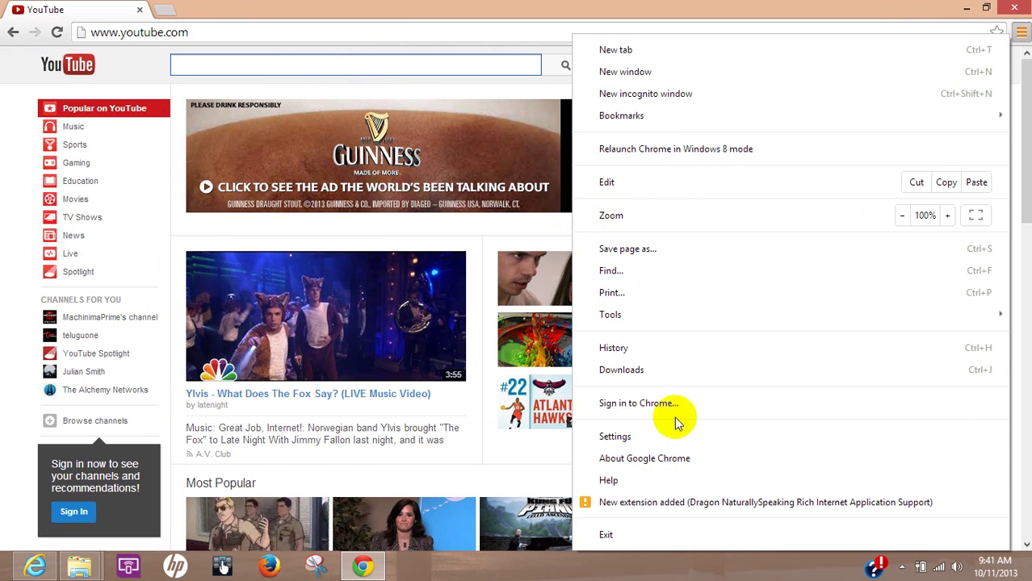
left_click(1022, 35)
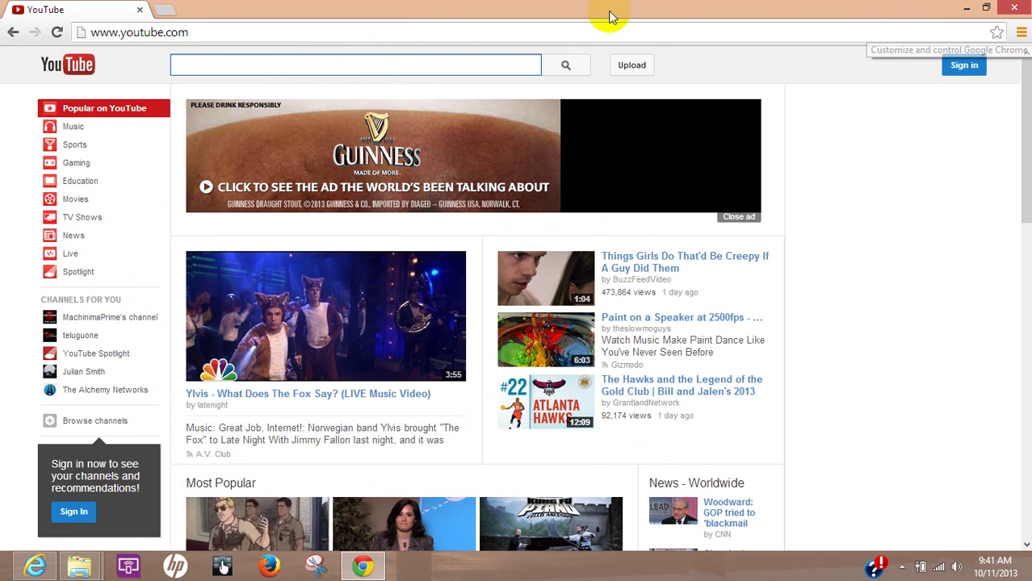
Bookmark the YouTube page as 'YouTube' in the Bookmarks bar folder
left_click(998, 34)
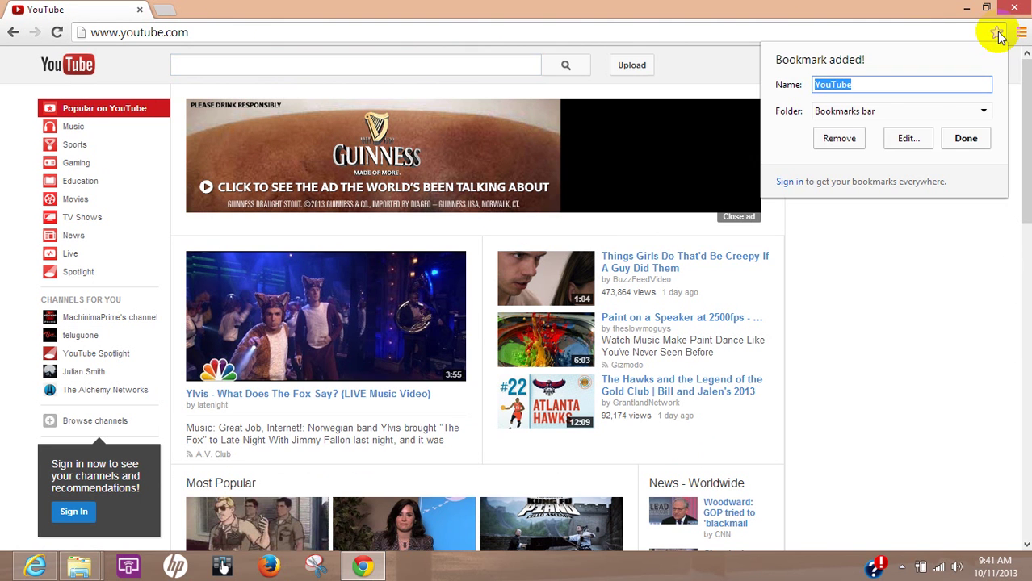
left_click(867, 87)
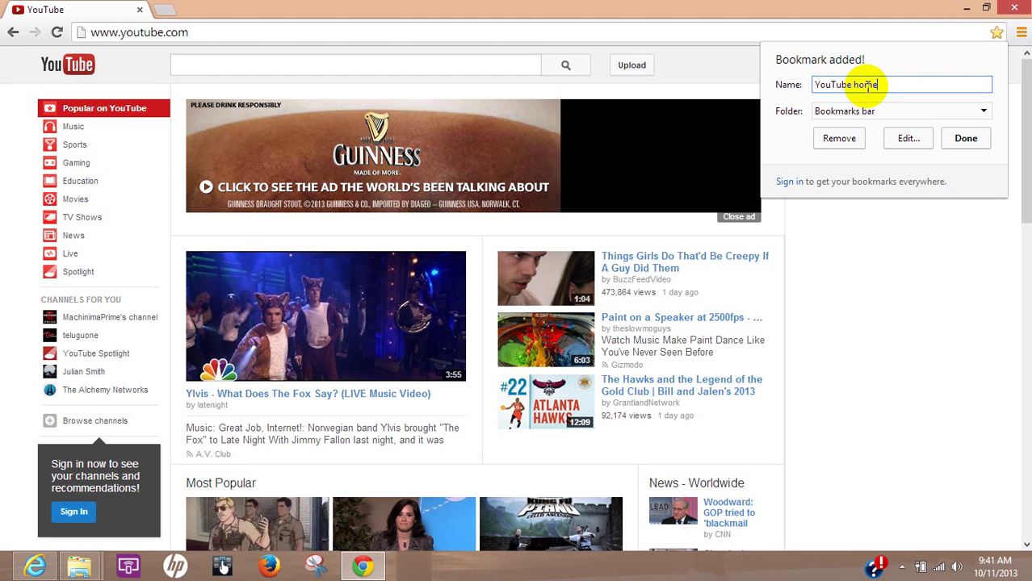
type("homepa")
key("BackSpace")
key("BackSpace")
key("BackSpace")
left_click(965, 138)
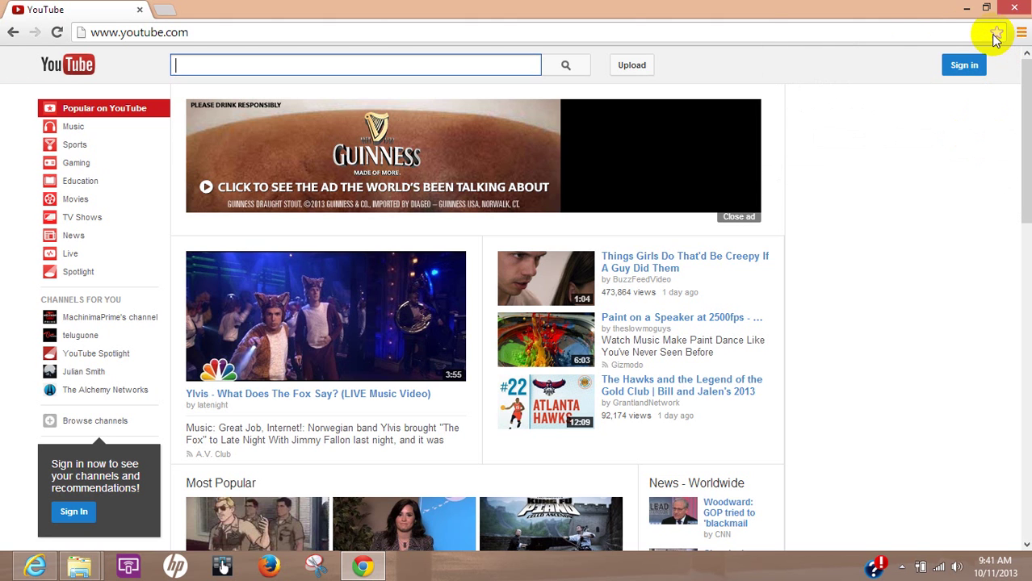
left_click(1021, 33)
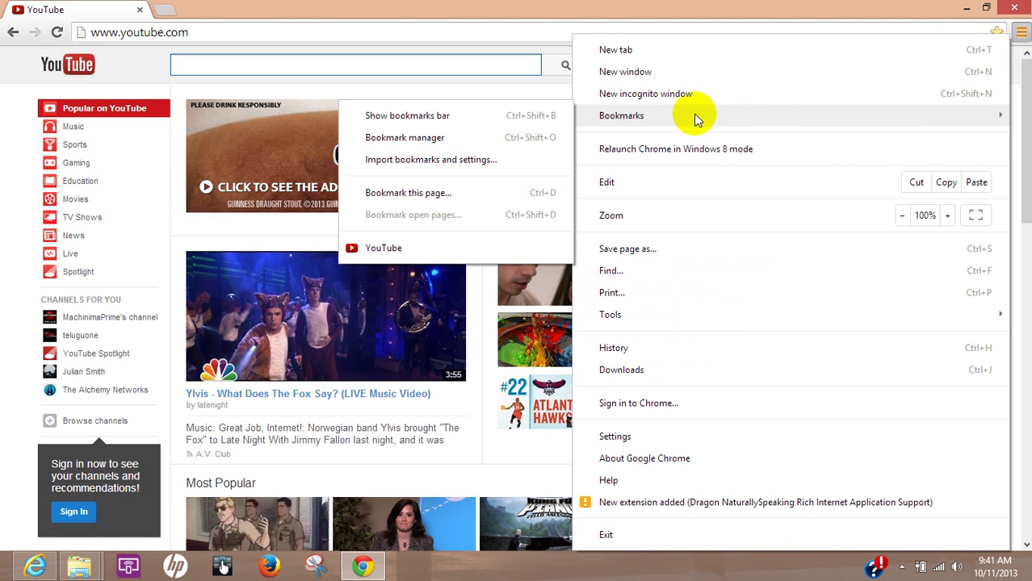
Reopen the YouTube page from its saved bookmark in the Chrome menu
left_click(1021, 32)
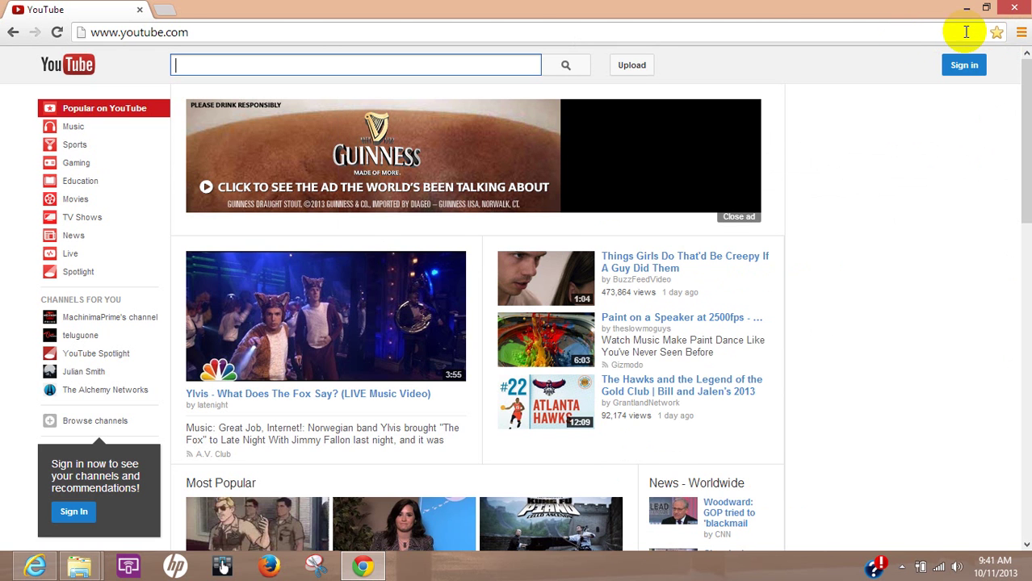
left_click(1021, 33)
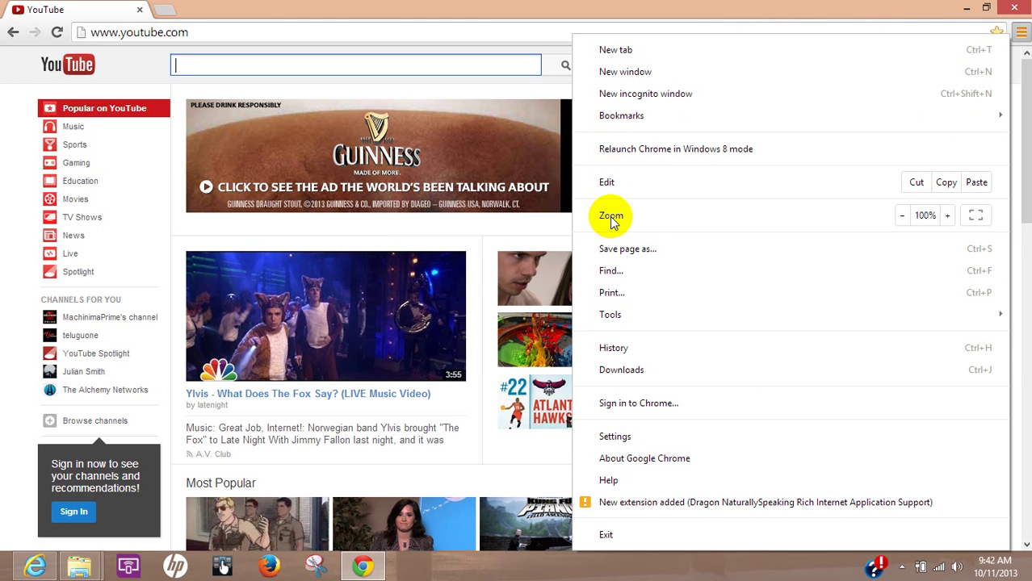
mouse_move(628, 121)
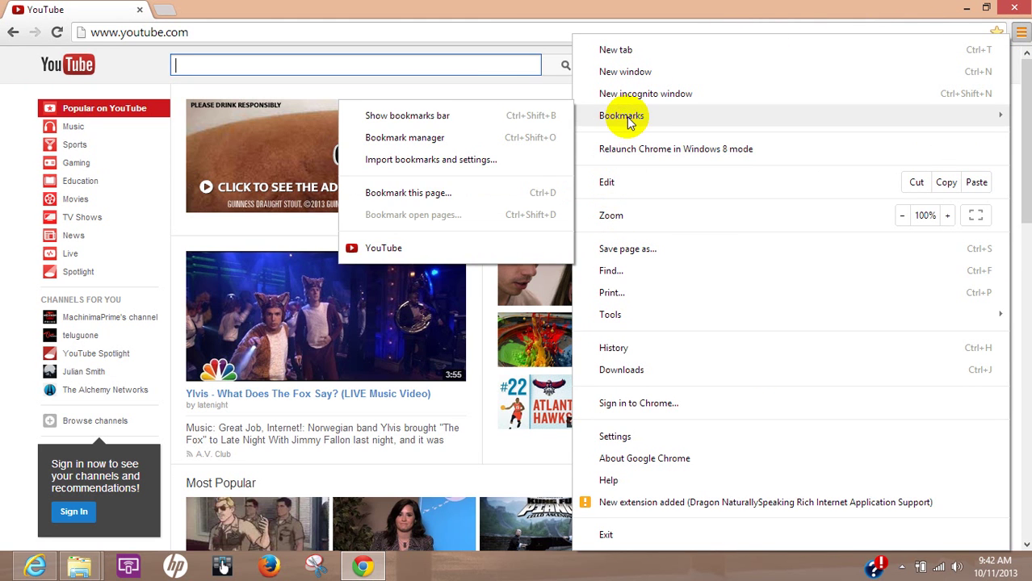
left_click(386, 248)
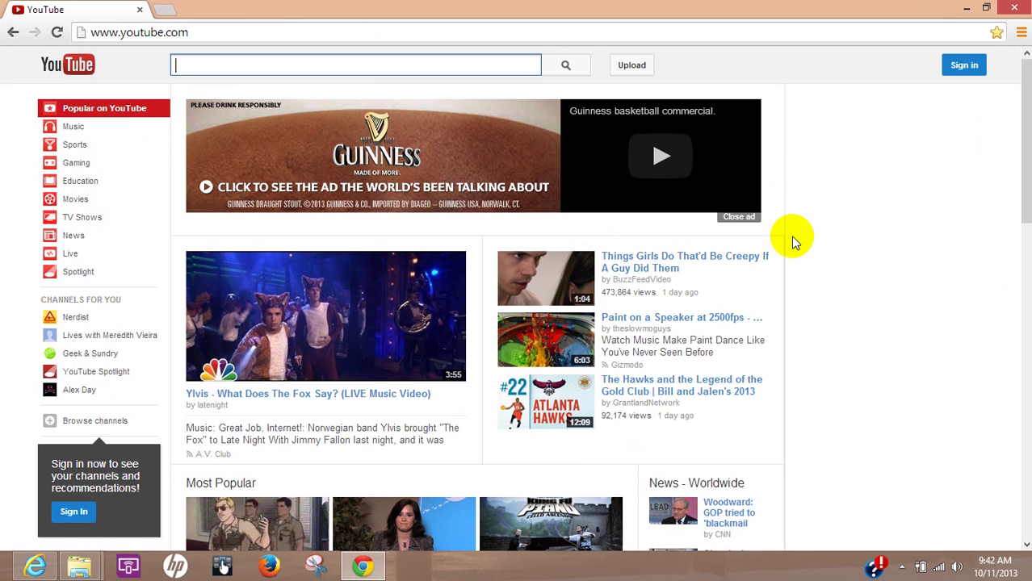
scroll(793, 241, "down", 2)
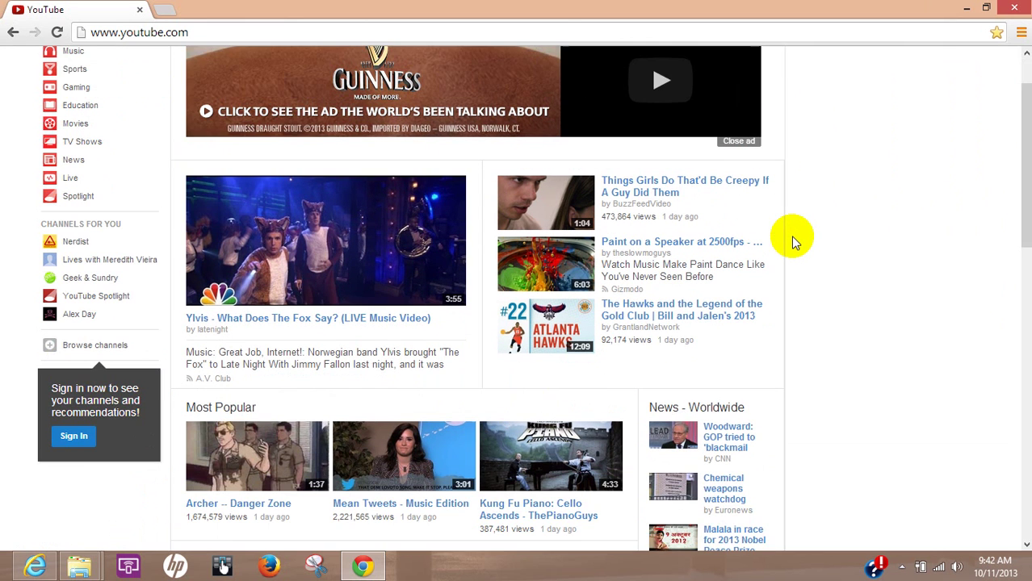
scroll(793, 242, "down", 2)
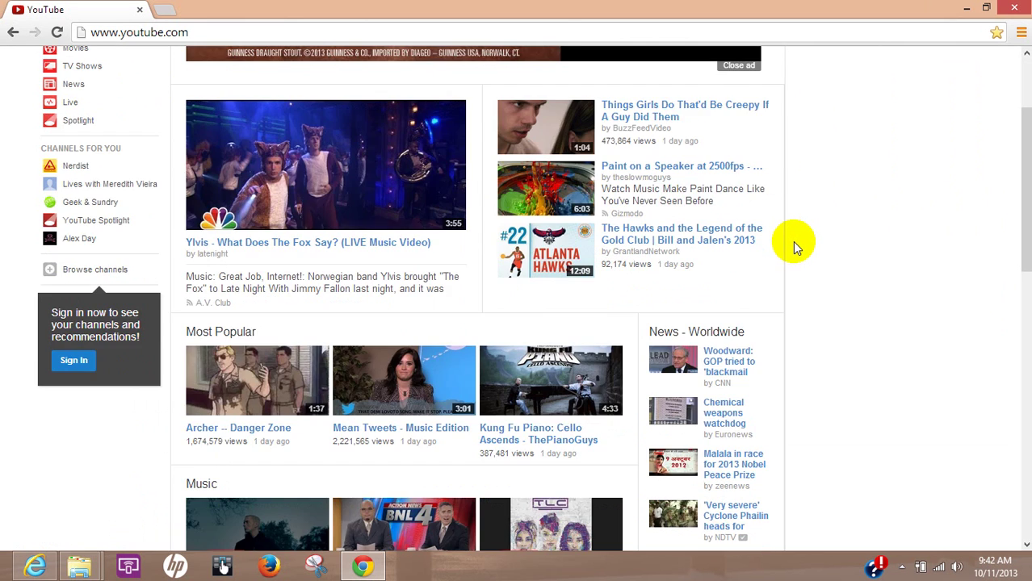